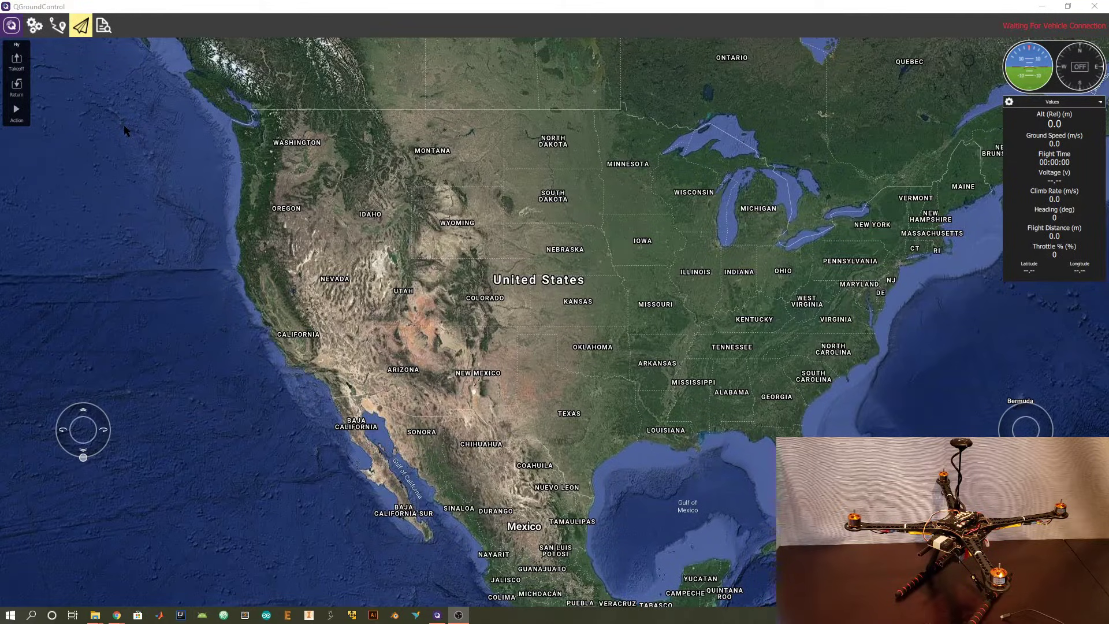
Open the Analyze tools to view the Log Download flight log plots.
{"action": "left_click", "coordinate": [105, 28]}
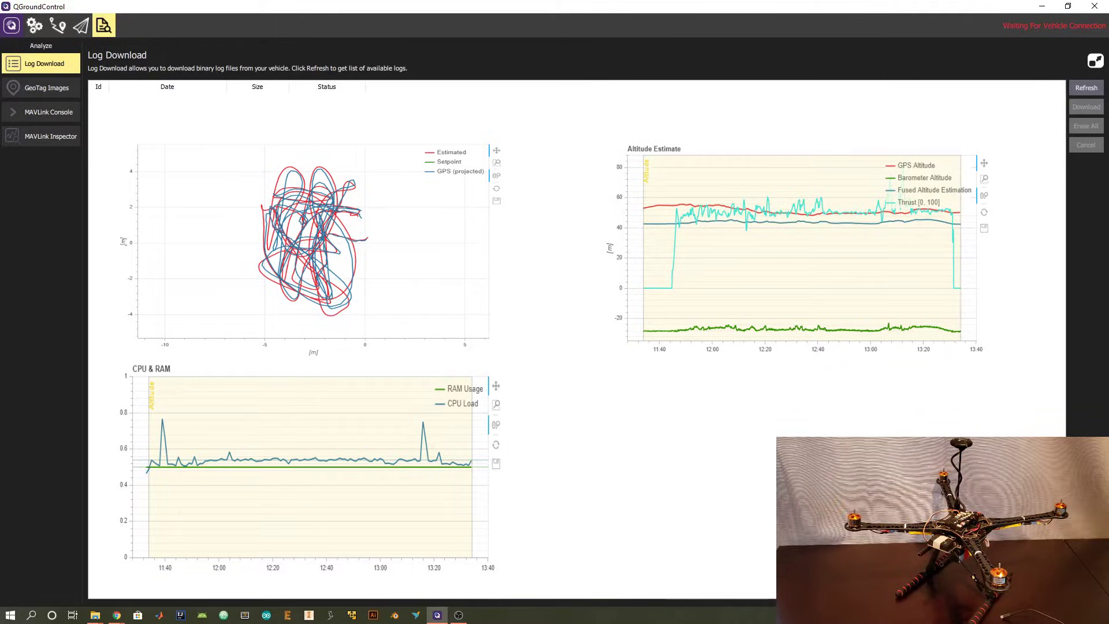
Go to Vehicle Setup and let the connected S500 populate the setup summary.
{"action": "left_click", "coordinate": [34, 25]}
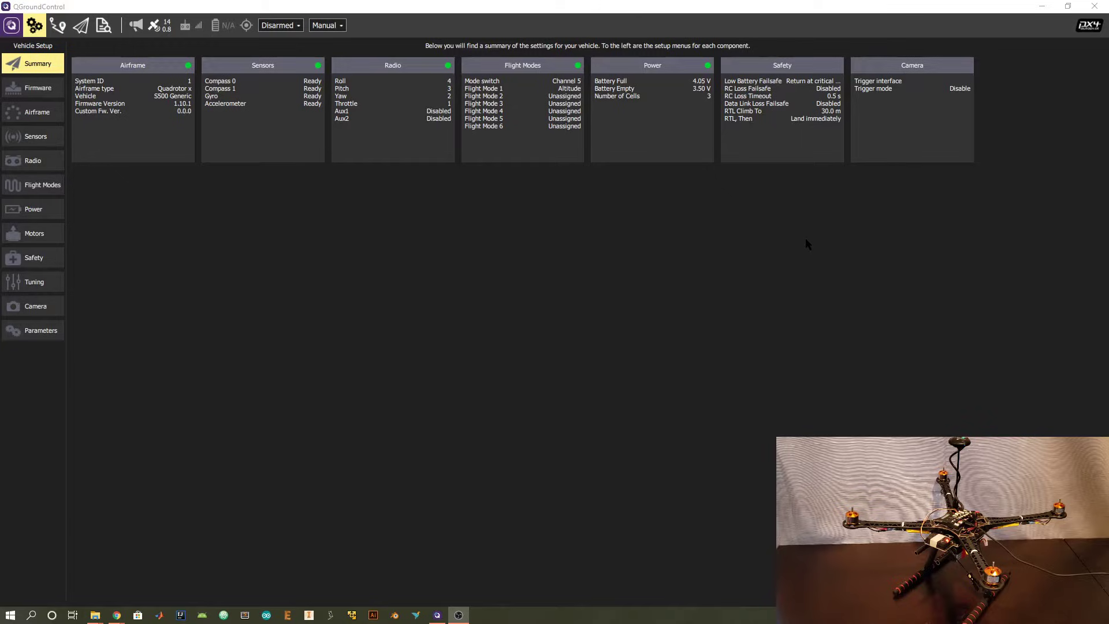
Flash the flight controller with PX4 Pro v1.10.1 Stable Release from the Firmware page.
{"action": "left_click", "coordinate": [42, 92]}
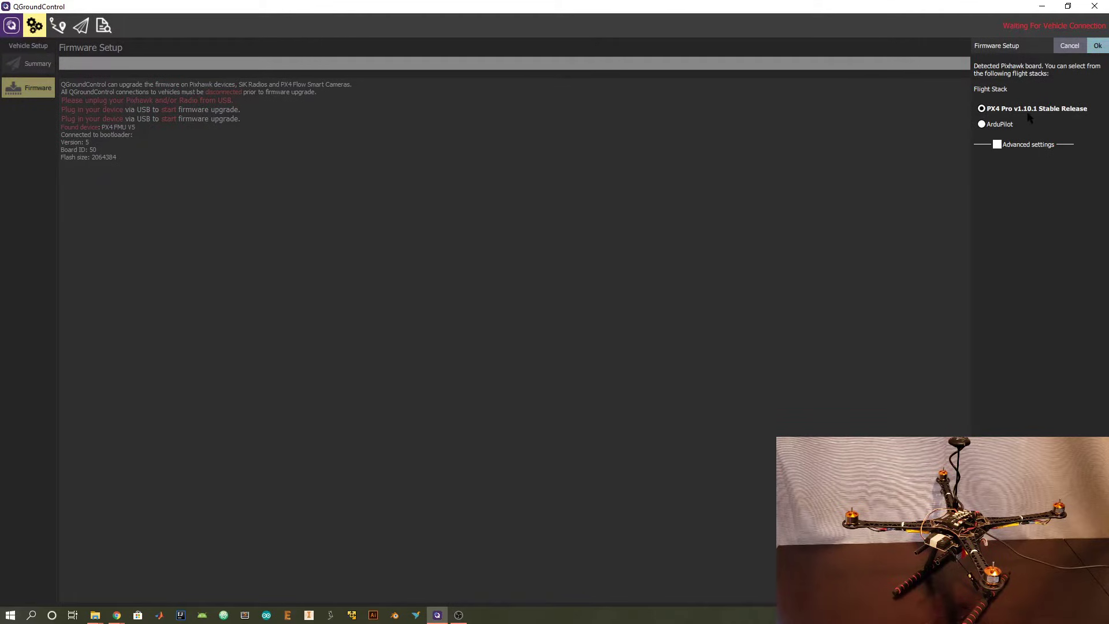
{"action": "left_click", "coordinate": [1100, 51]}
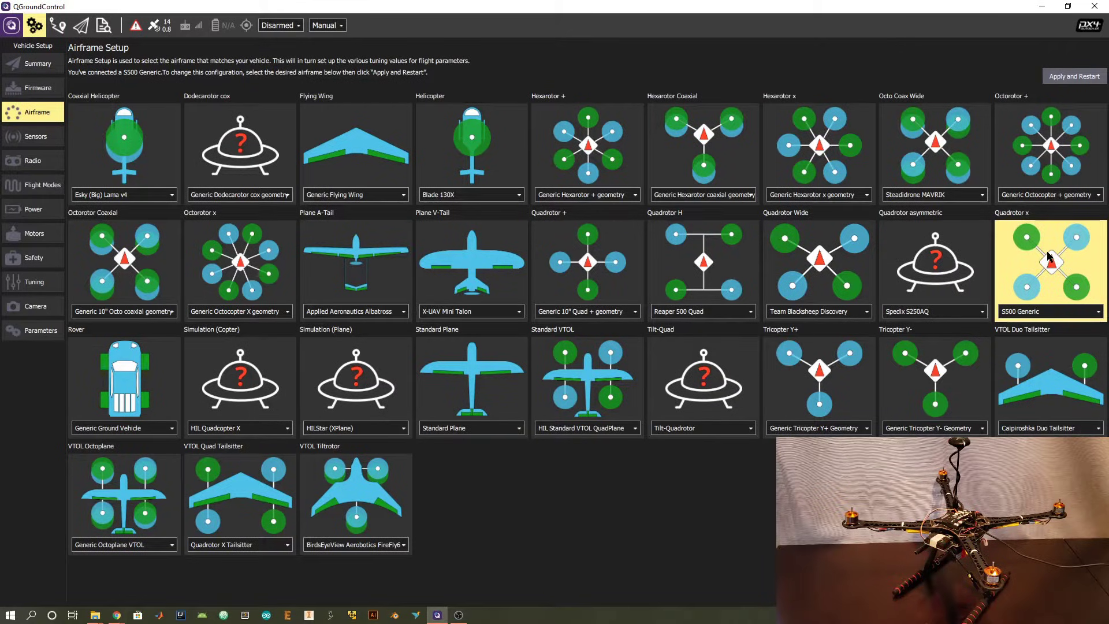
Keep S500 Generic as the Quadrotor x airframe, then apply it and restart the vehicle.
{"action": "left_click", "coordinate": [1064, 314]}
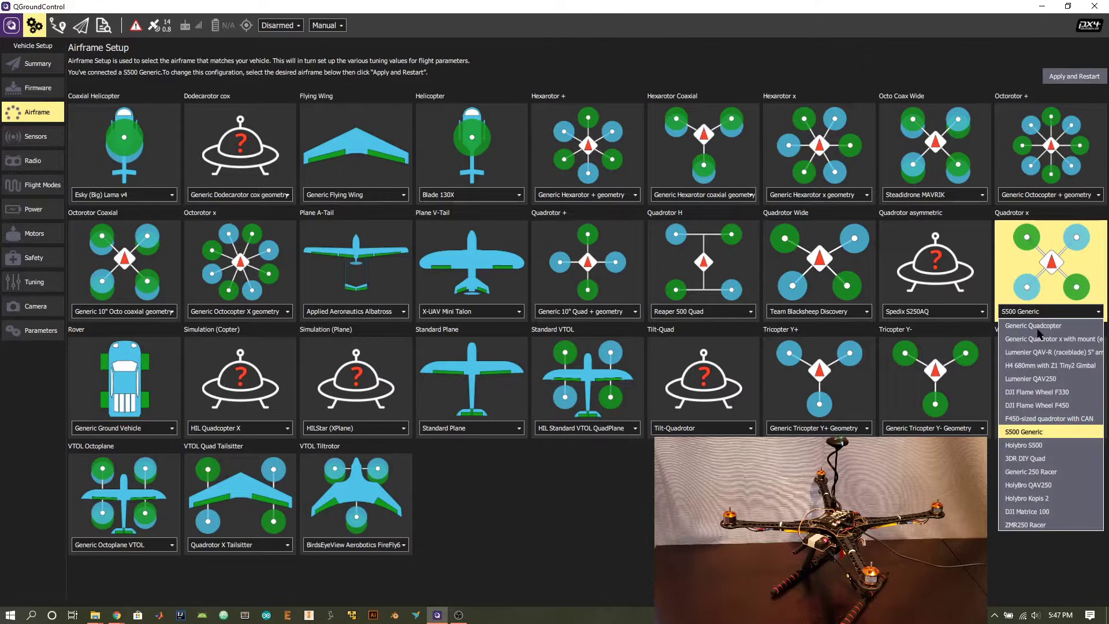
{"action": "left_click", "coordinate": [1035, 433]}
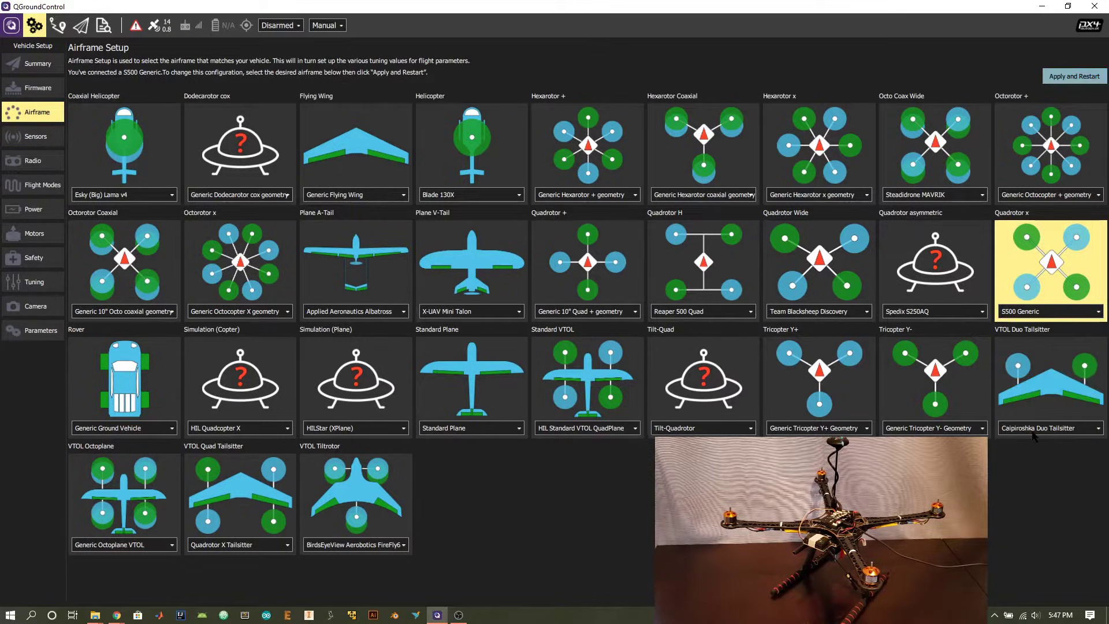
{"action": "left_click", "coordinate": [1073, 77]}
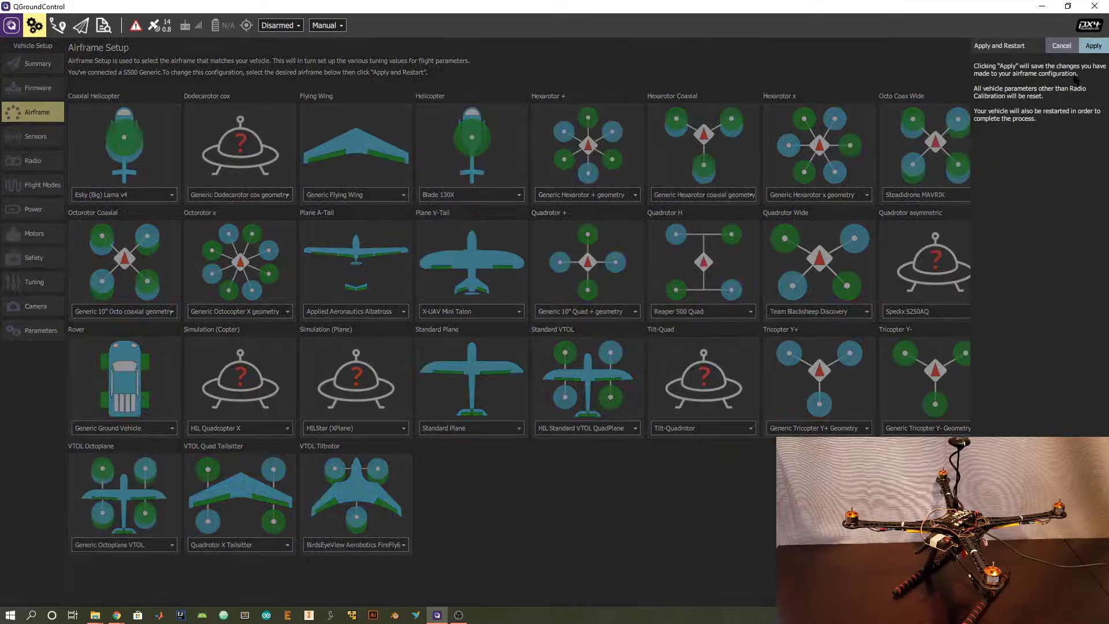
{"action": "left_click", "coordinate": [1093, 45]}
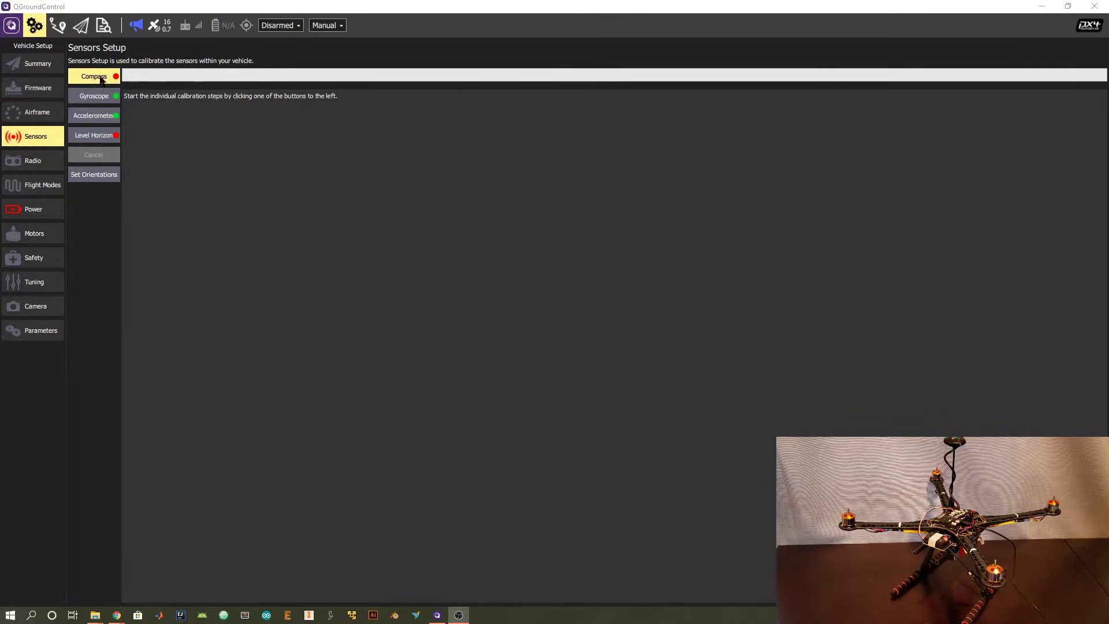
Run the compass calibration, rotating the vehicle through all six orientations.
{"action": "left_click", "coordinate": [100, 80]}
{"action": "left_click", "coordinate": [1096, 47]}
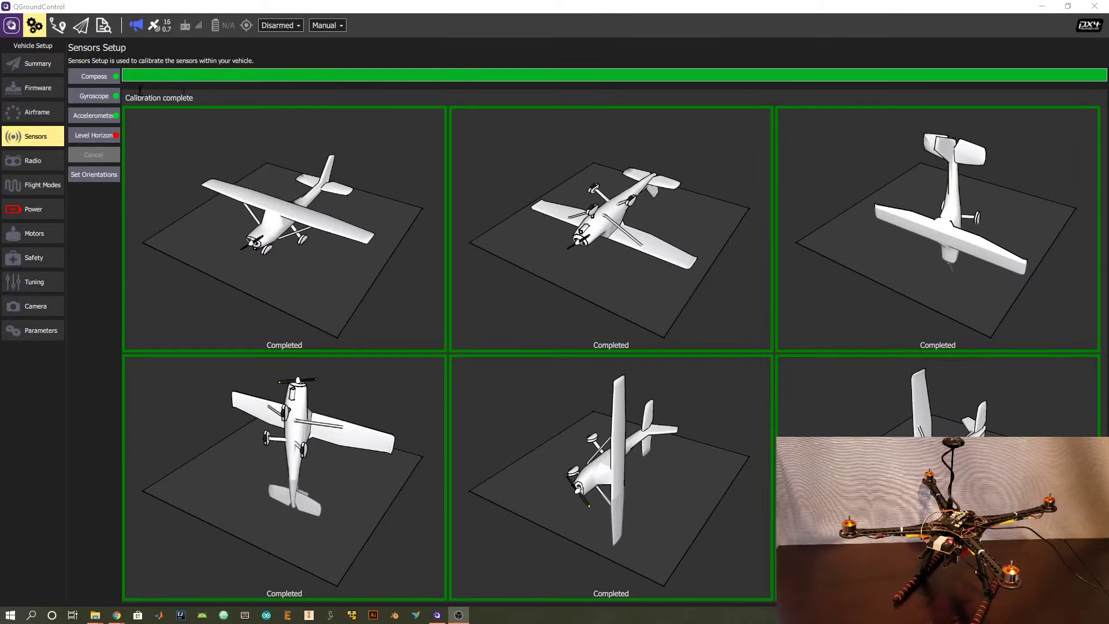
Calibrate the gyroscope, the accelerometer through six orientations, and the level horizon.
{"action": "left_click", "coordinate": [99, 101]}
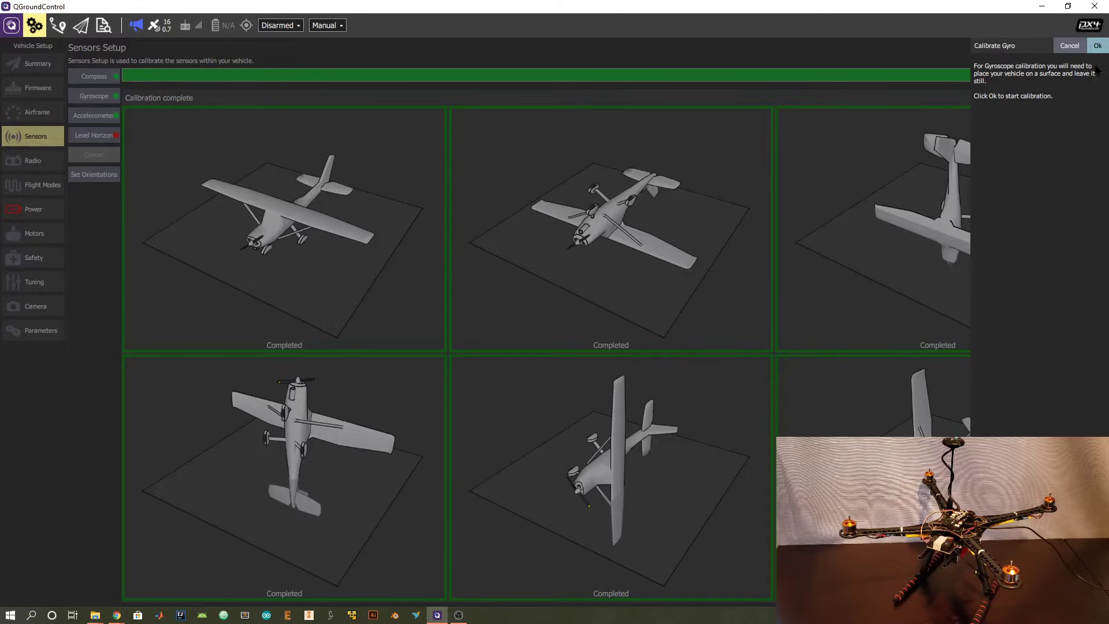
{"action": "left_click", "coordinate": [1097, 45]}
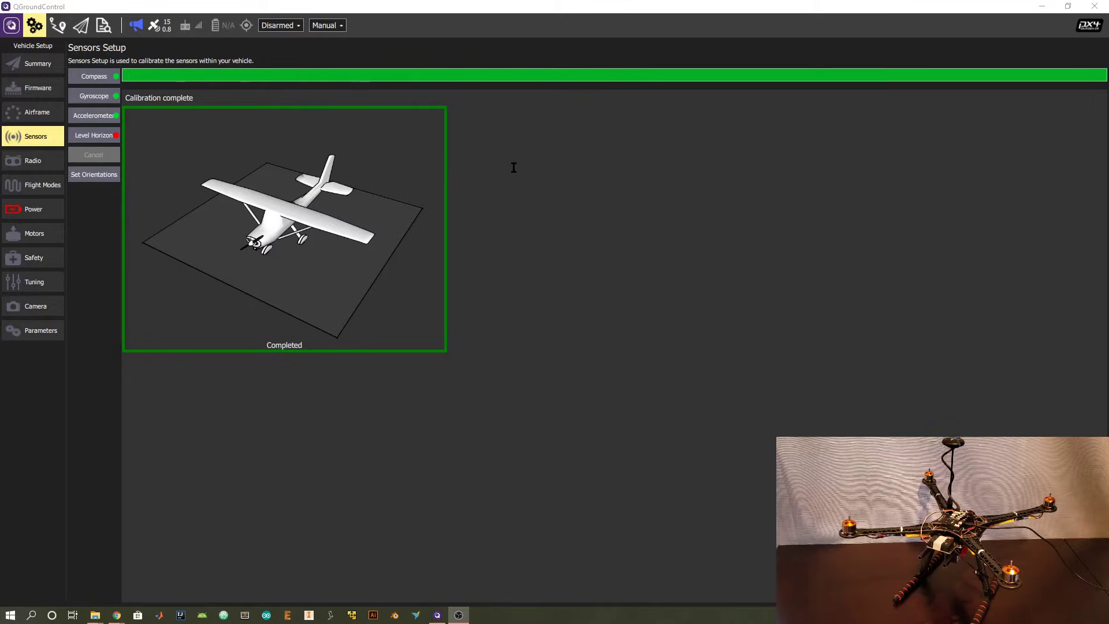
{"action": "left_click", "coordinate": [102, 118]}
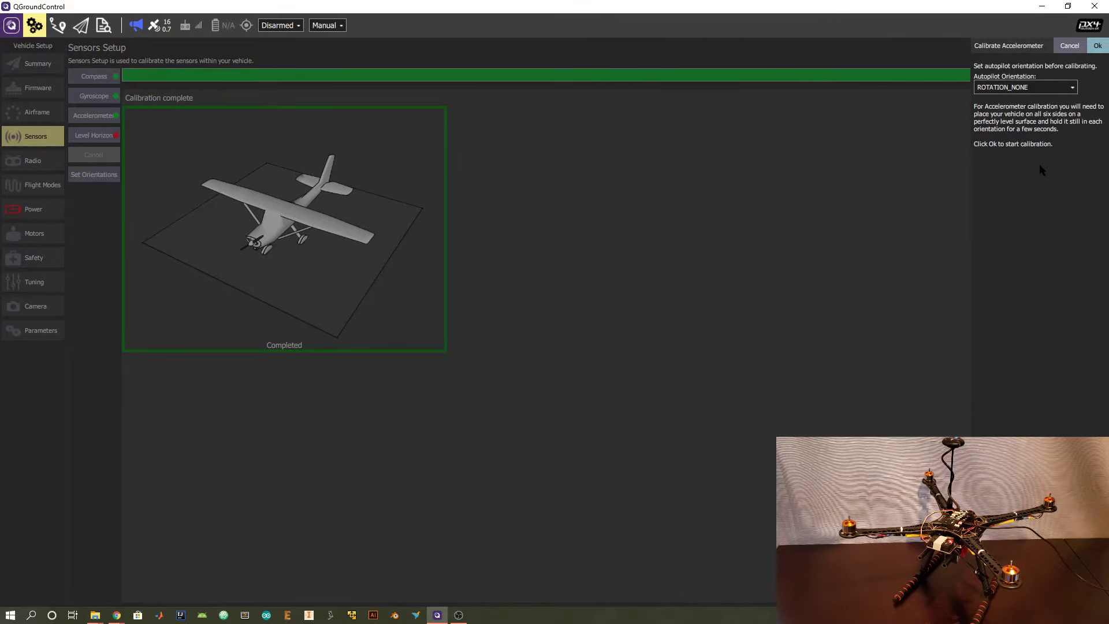
{"action": "left_click", "coordinate": [1098, 45]}
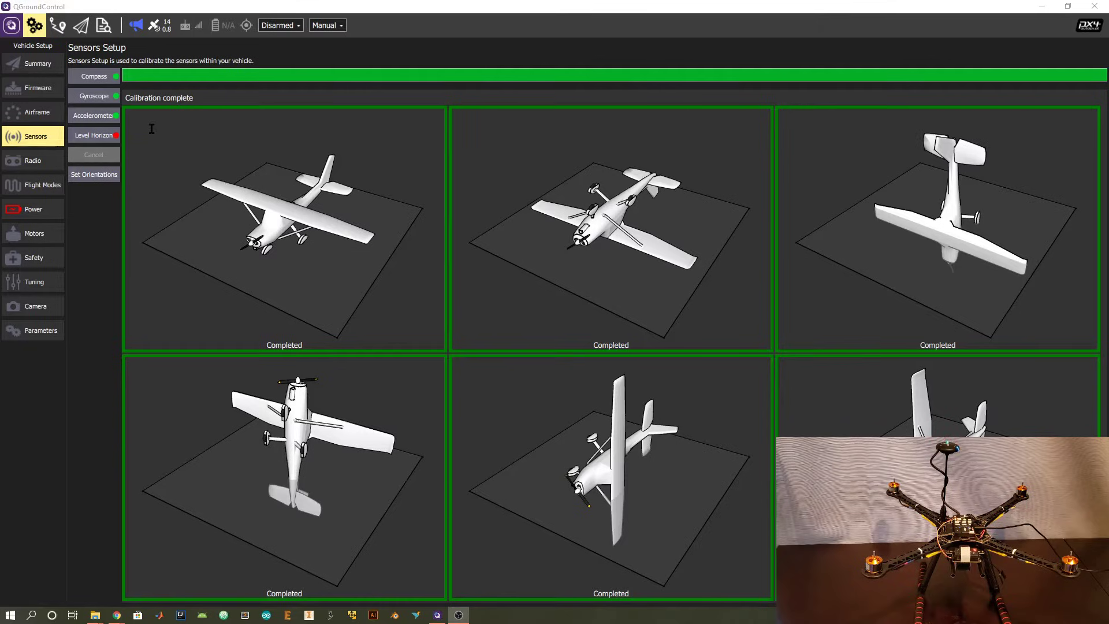
{"action": "left_click", "coordinate": [96, 138]}
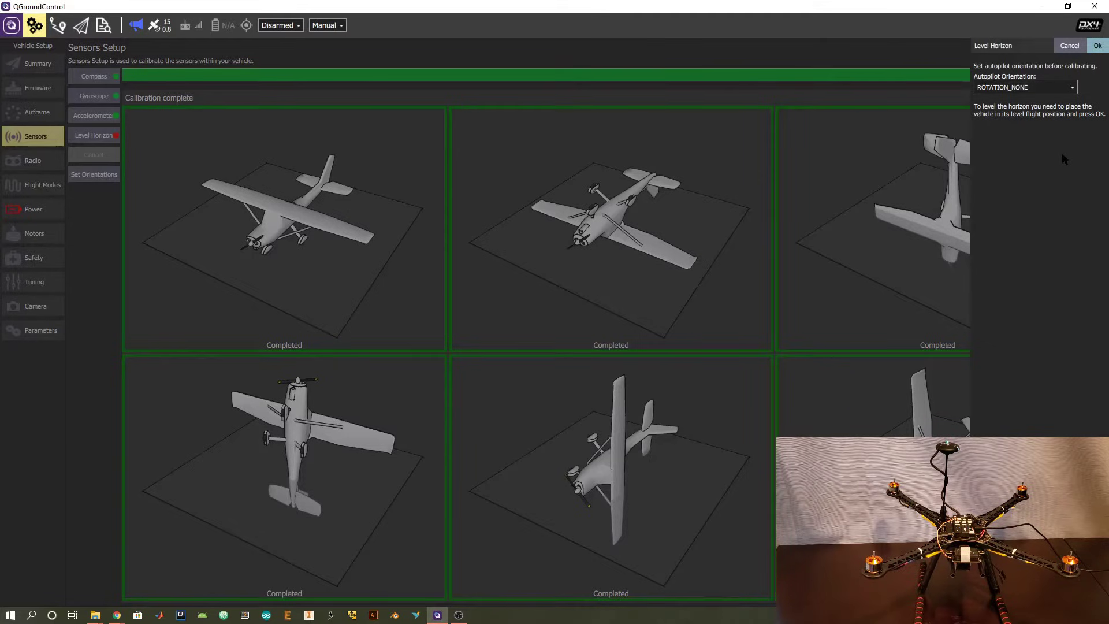
{"action": "left_click", "coordinate": [1099, 46]}
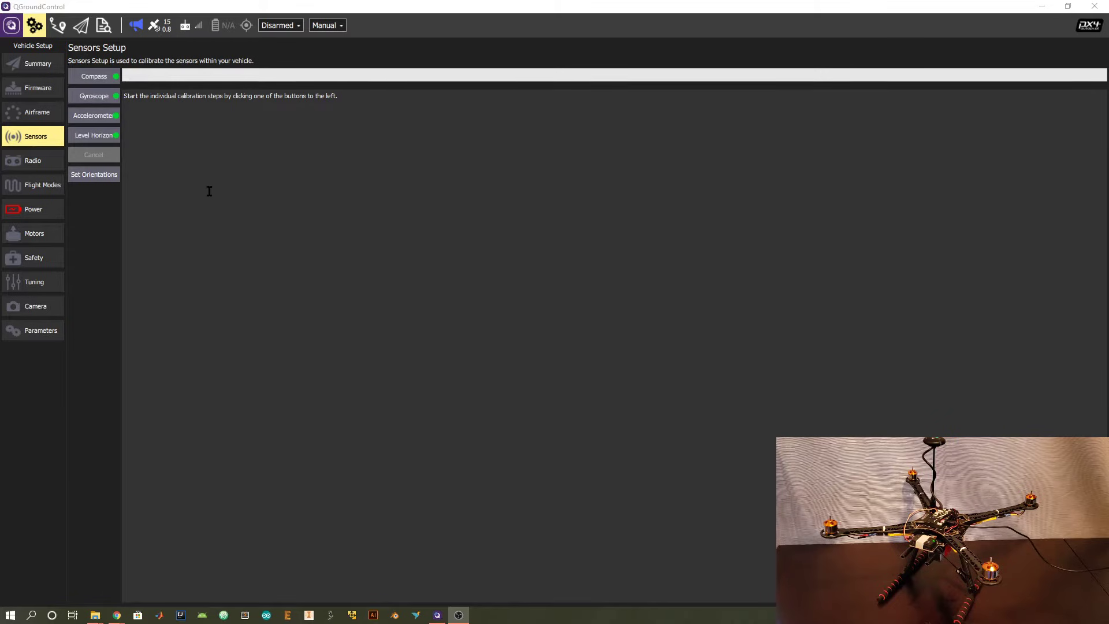
Open the Radio setup page showing the stick and channel monitor readings.
{"action": "left_click", "coordinate": [40, 162]}
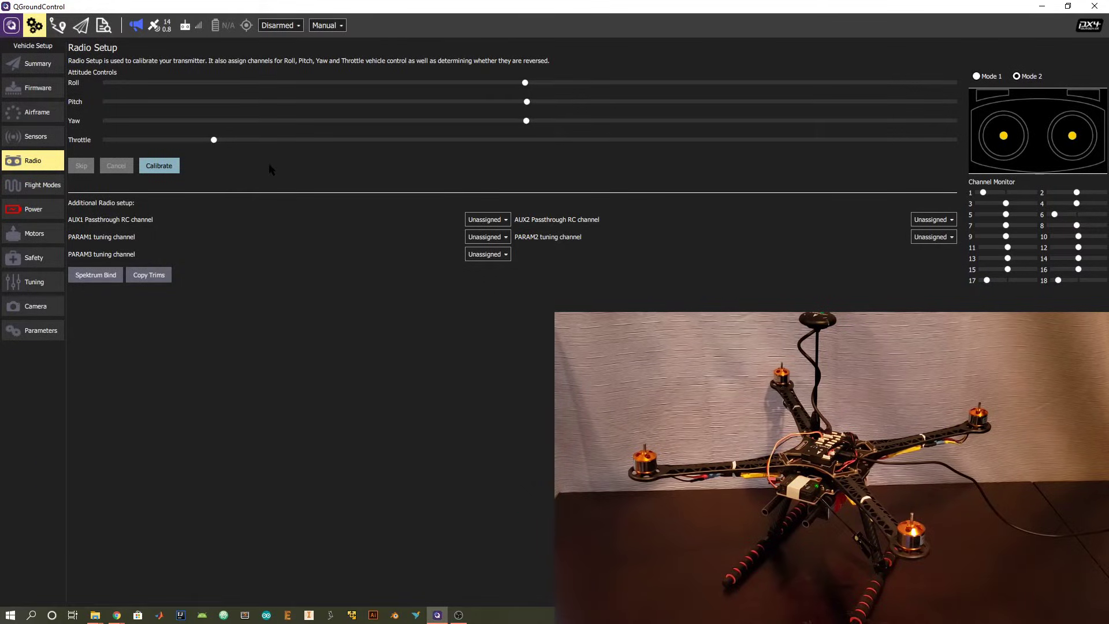
Calibrate the transmitter through the stick prompts and save the calibration to the board.
{"action": "left_click", "coordinate": [173, 166]}
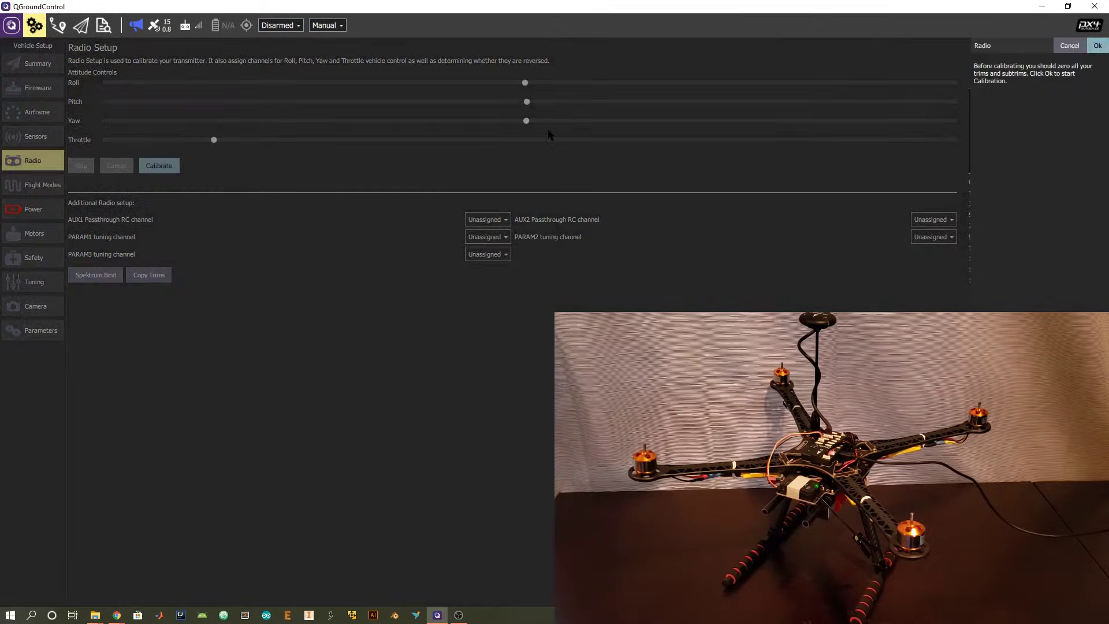
{"action": "left_click", "coordinate": [1097, 44]}
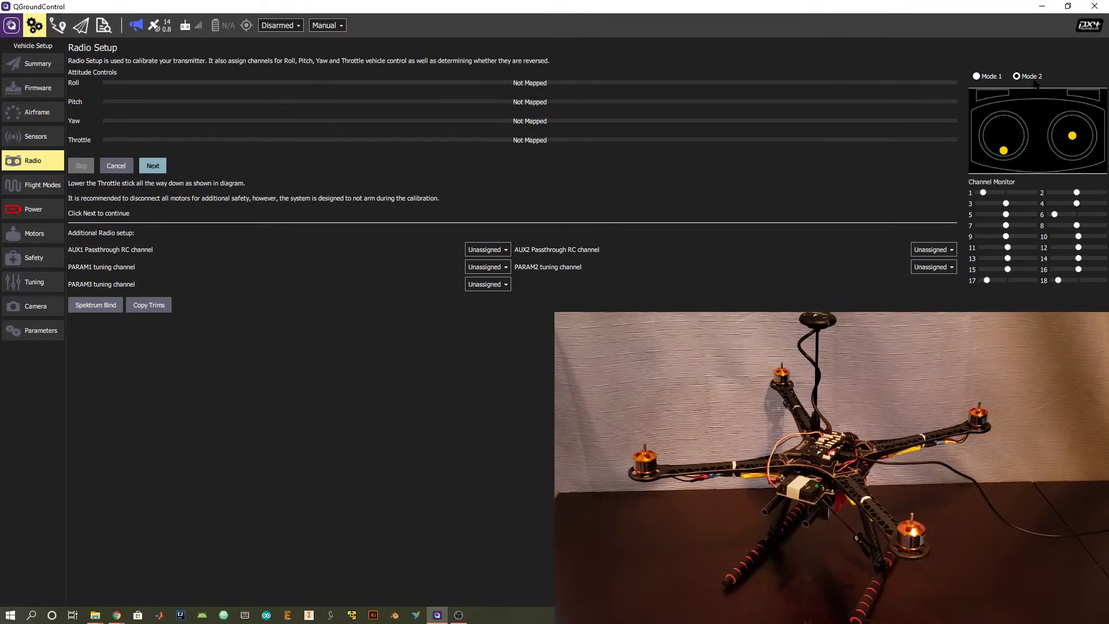
{"action": "left_click", "coordinate": [153, 166]}
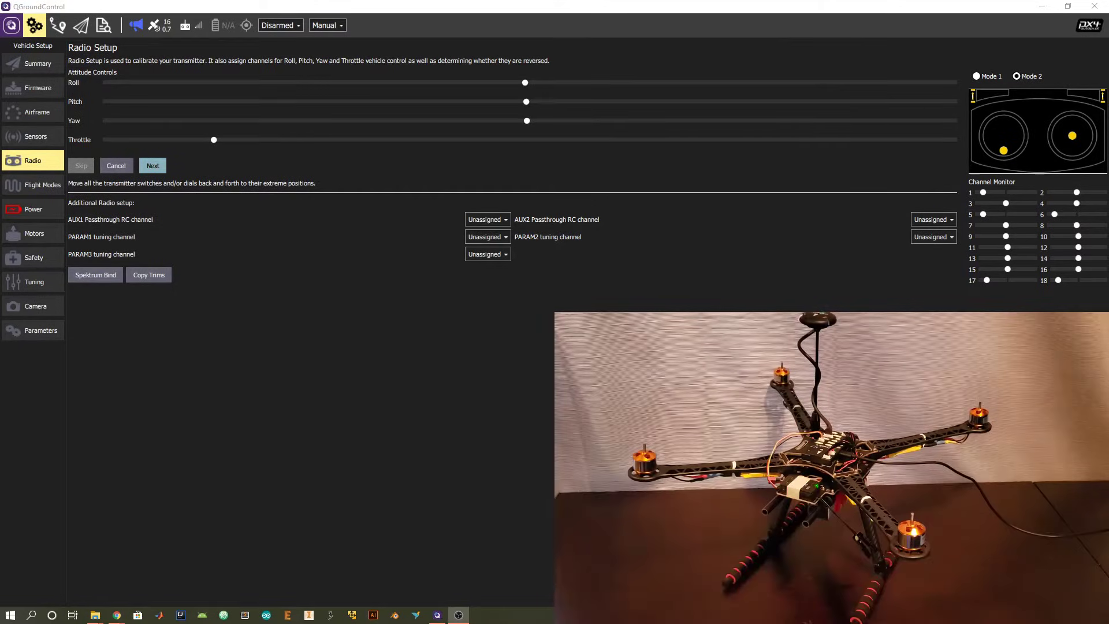
{"action": "left_click", "coordinate": [162, 166]}
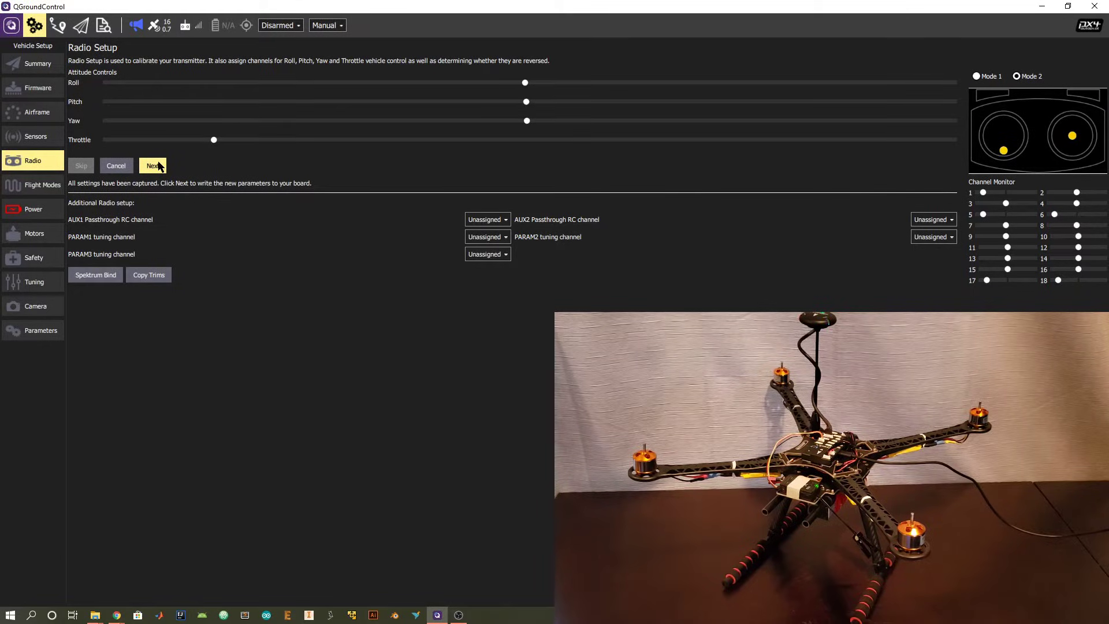
{"action": "left_click", "coordinate": [160, 165]}
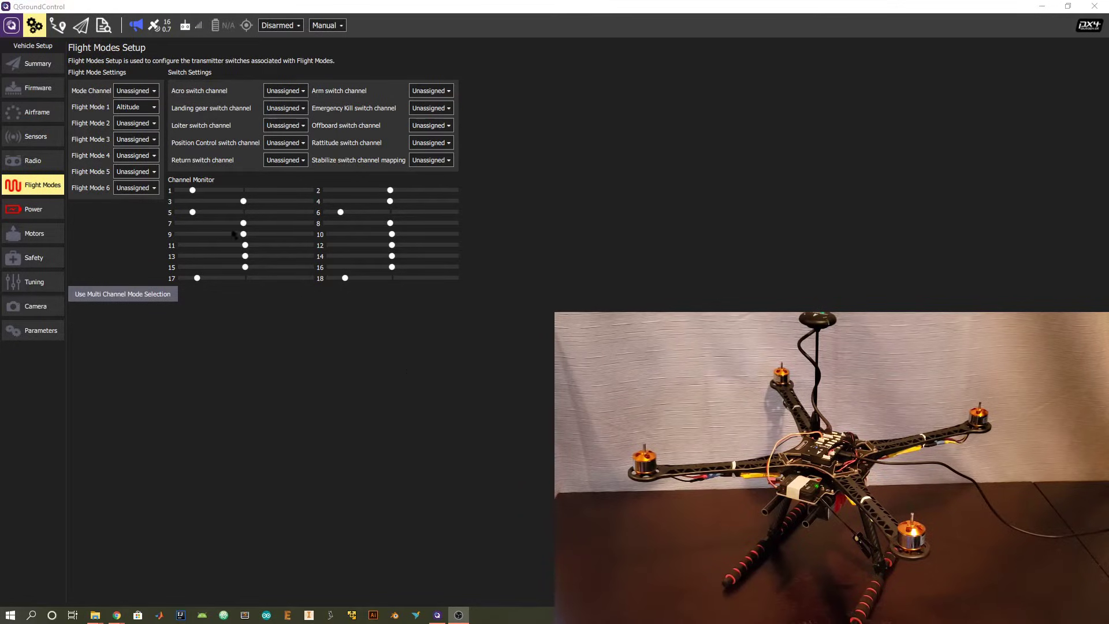
Assign Channel 5 as the flight mode channel and Channel 6 as the arm switch.
{"action": "left_click", "coordinate": [137, 92]}
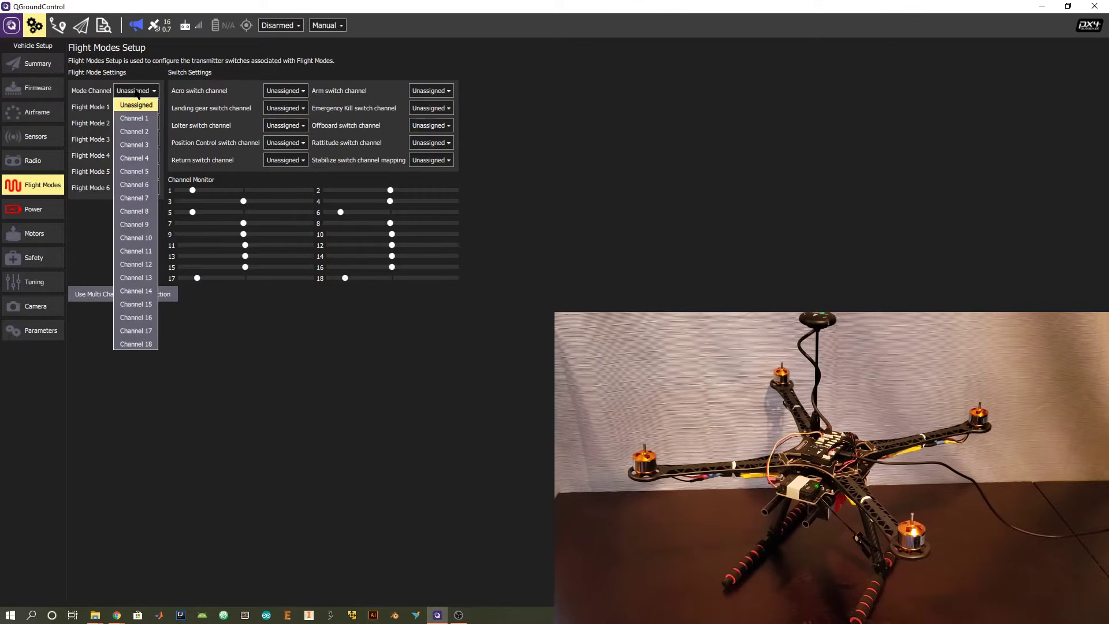
{"action": "left_click", "coordinate": [147, 173]}
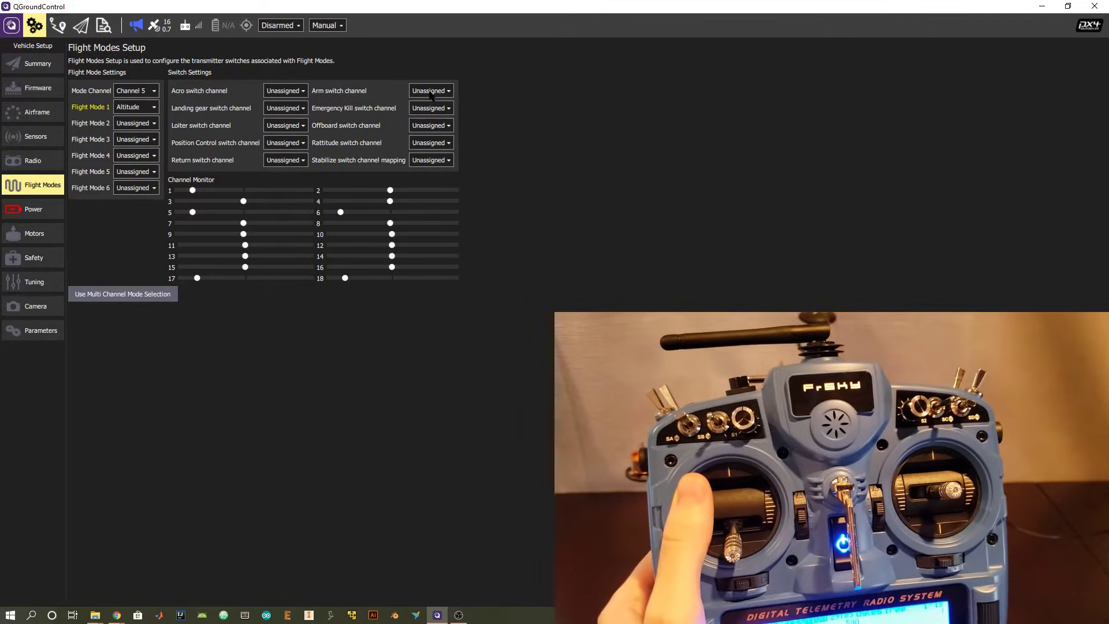
{"action": "left_click", "coordinate": [431, 93]}
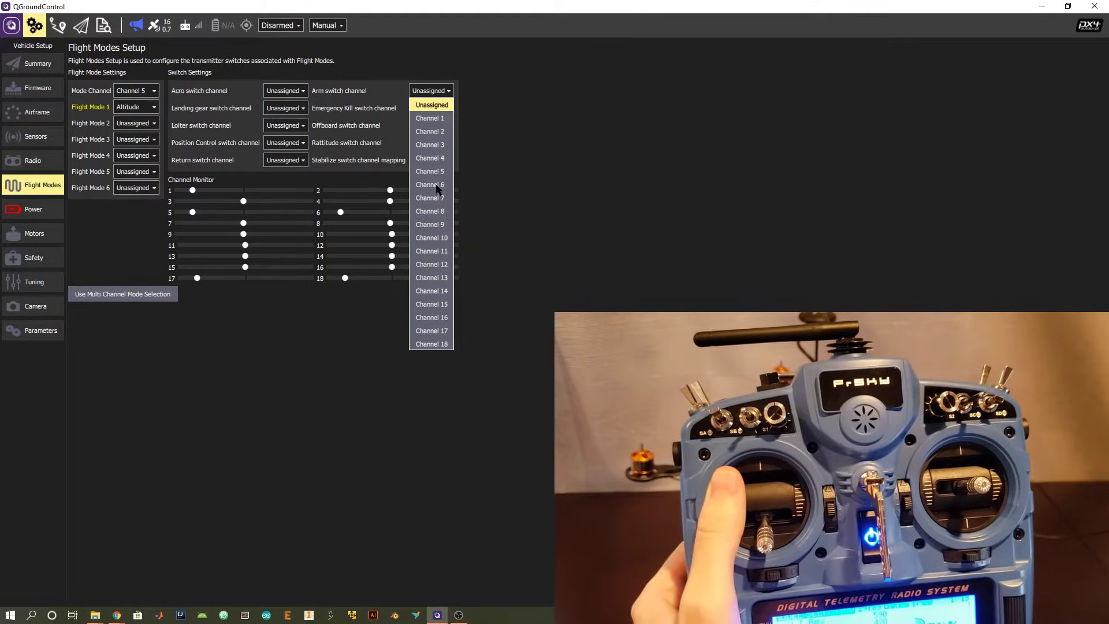
{"action": "left_click", "coordinate": [437, 185]}
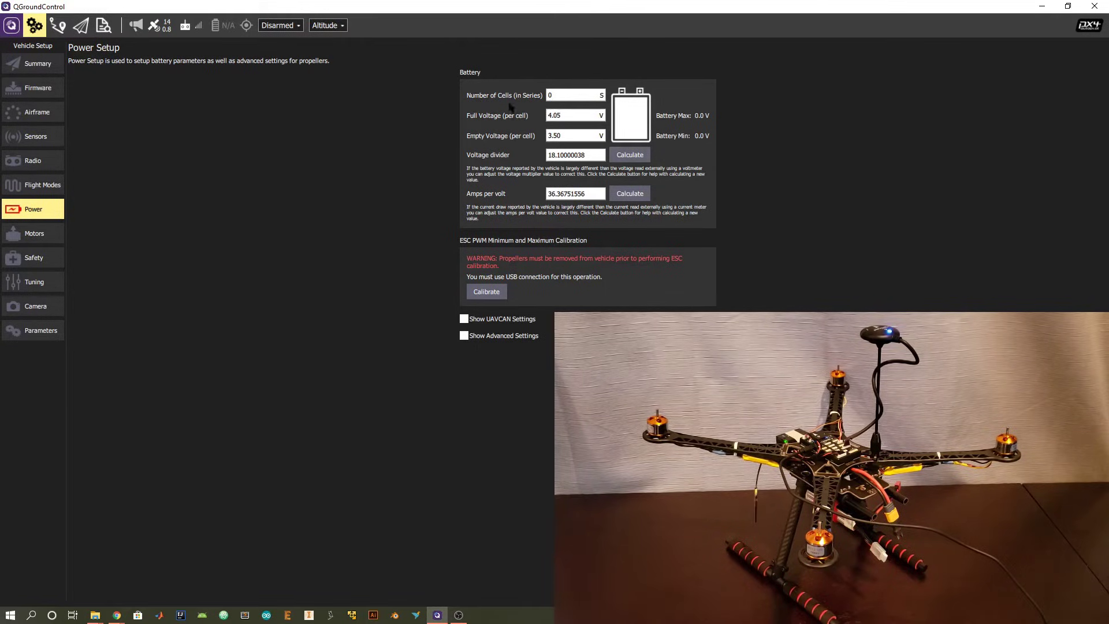
Set the battery to 3 cells and run the ESC PWM calibration to completion.
{"action": "double_click", "coordinate": [561, 96]}
{"action": "type", "text": "3"}
{"action": "key", "text": "Tab"}
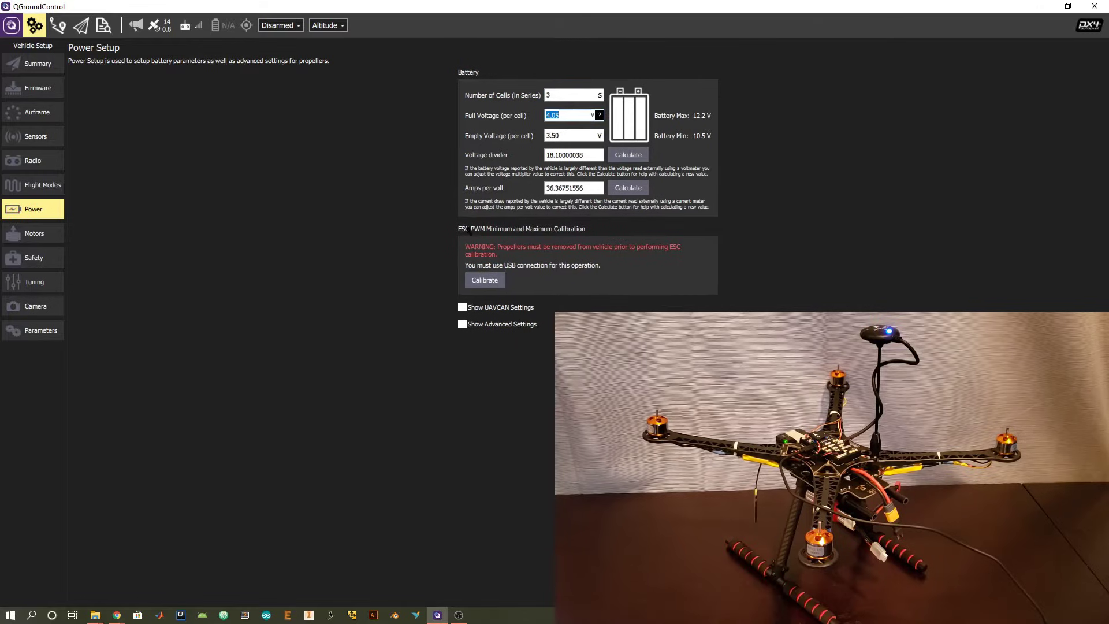
{"action": "left_click", "coordinate": [488, 280]}
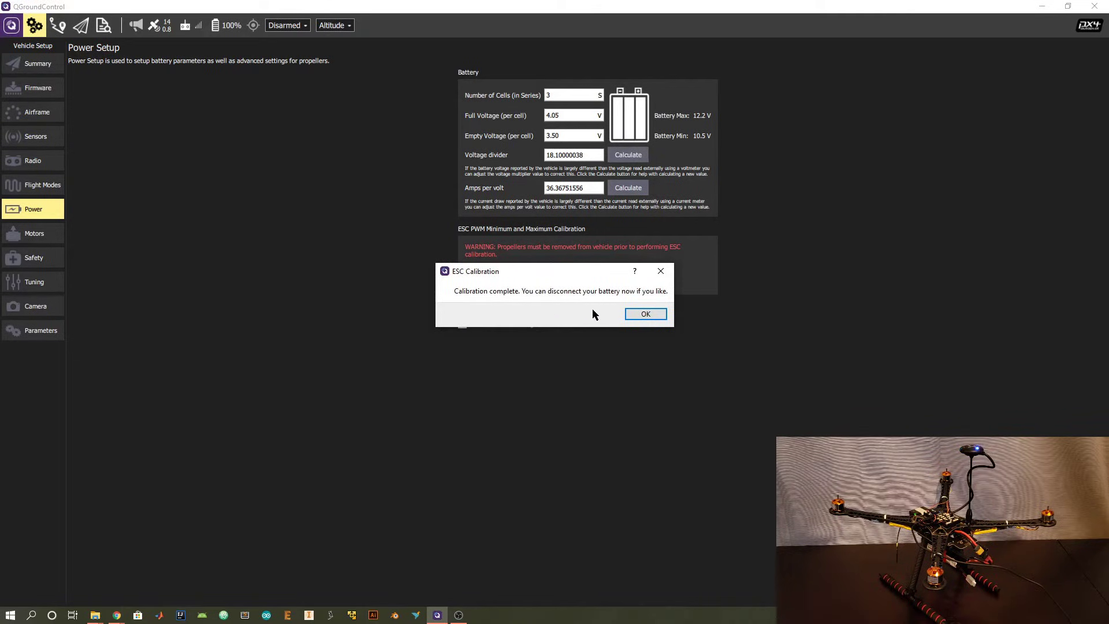
{"action": "left_click", "coordinate": [644, 314]}
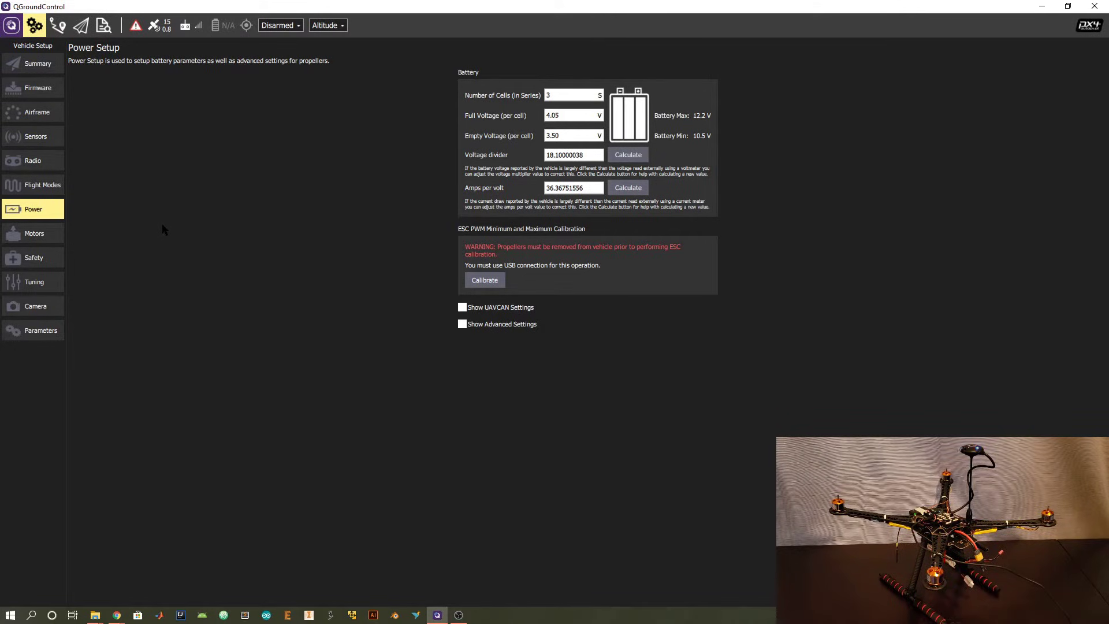
Review the Motors and Safety failsafe pages, ending on Tuning with Hover and Manual minimum throttle sliders.
{"action": "left_click", "coordinate": [47, 236]}
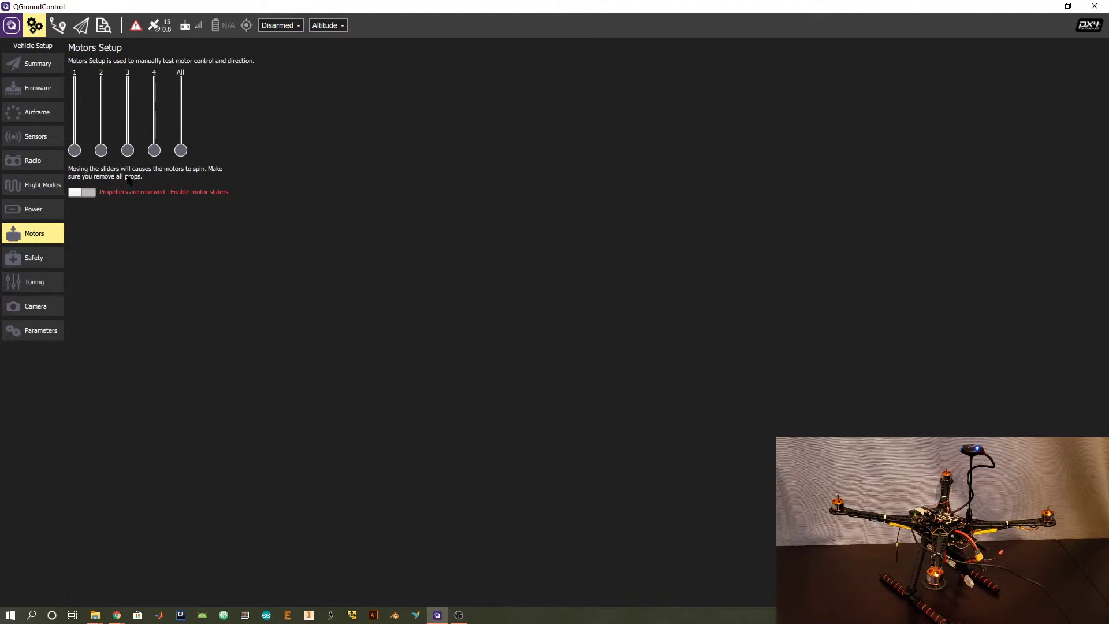
{"action": "left_click", "coordinate": [51, 257]}
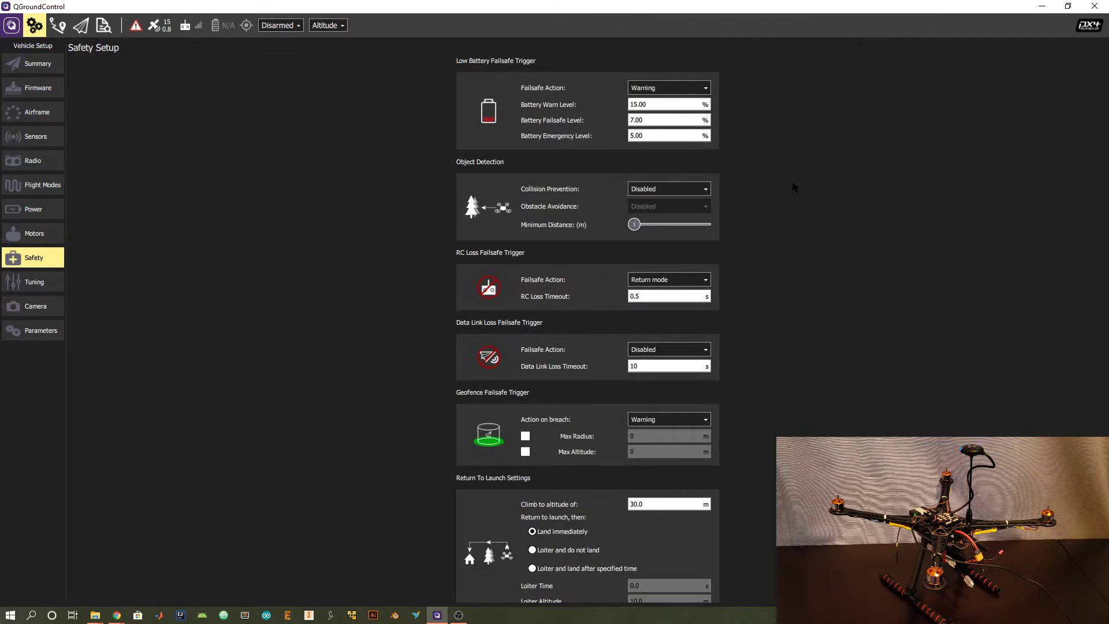
{"action": "scroll", "coordinate": [793, 184], "scroll_direction": "down", "scroll_amount": 3}
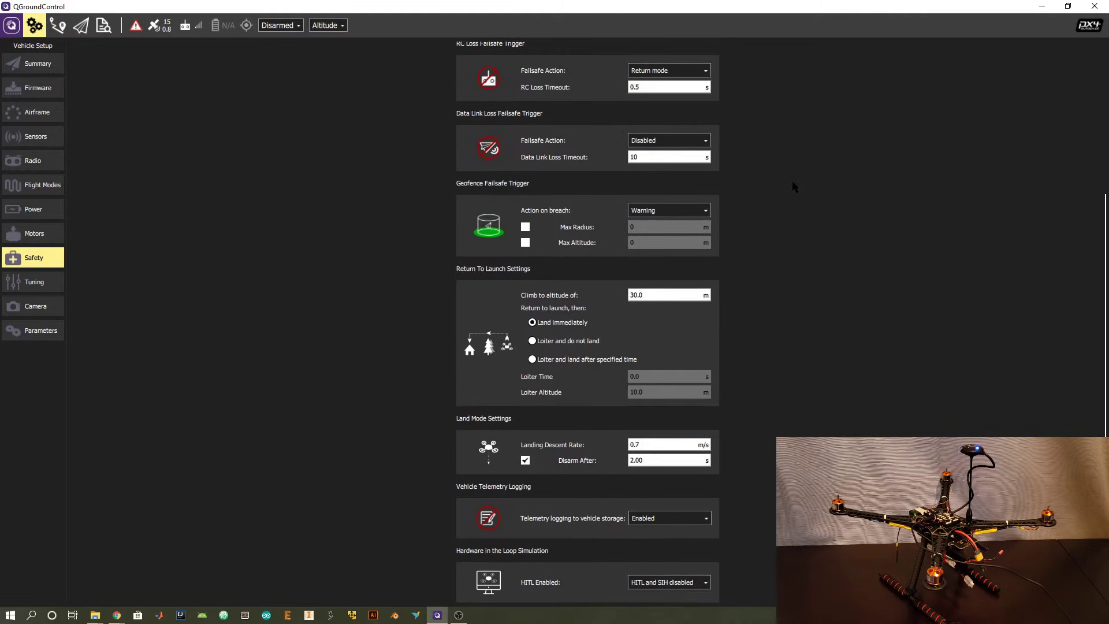
{"action": "scroll", "coordinate": [793, 183], "scroll_direction": "up", "scroll_amount": 3}
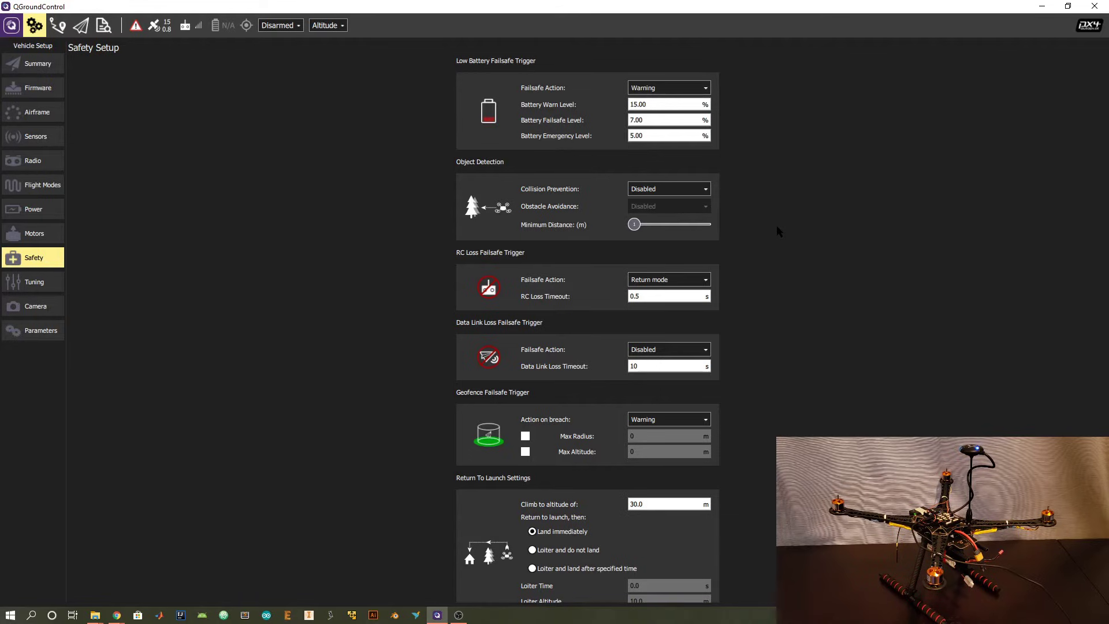
{"action": "scroll", "coordinate": [776, 228], "scroll_direction": "down", "scroll_amount": 3}
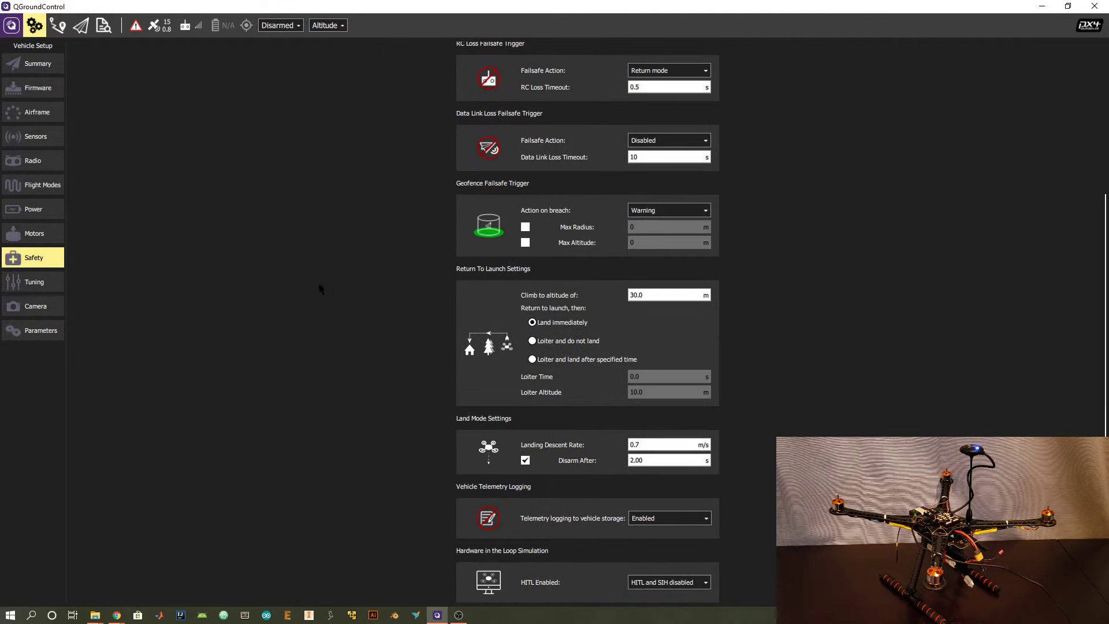
{"action": "left_click", "coordinate": [50, 281]}
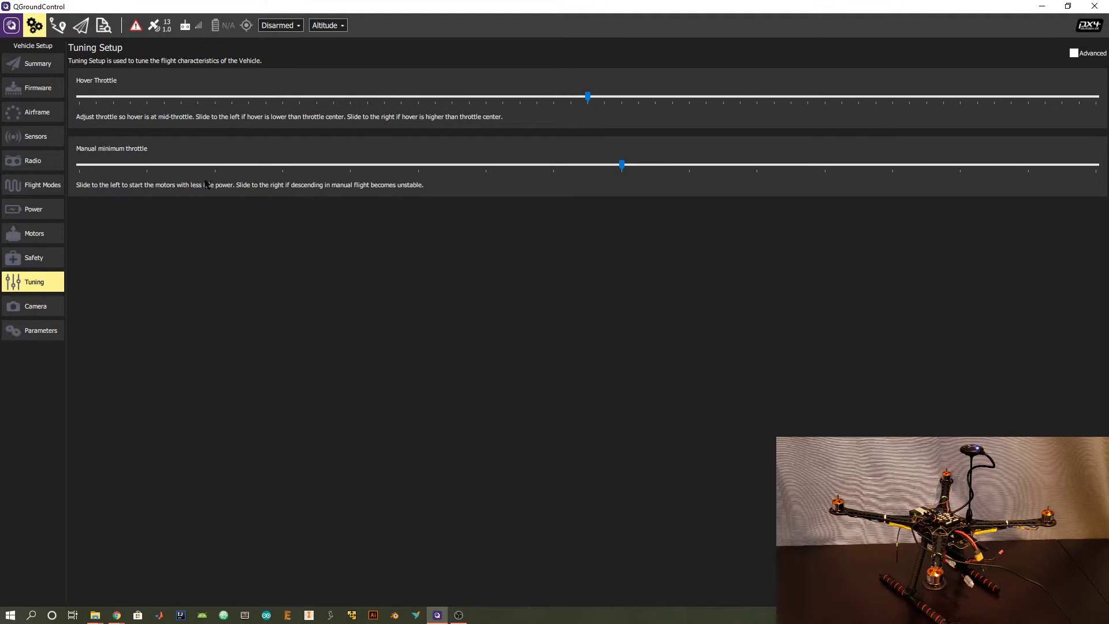
Check the Camera setup, then show the parameter list at Battery Calibration (BAT_N_CELLS 3S).
{"action": "left_click", "coordinate": [45, 310]}
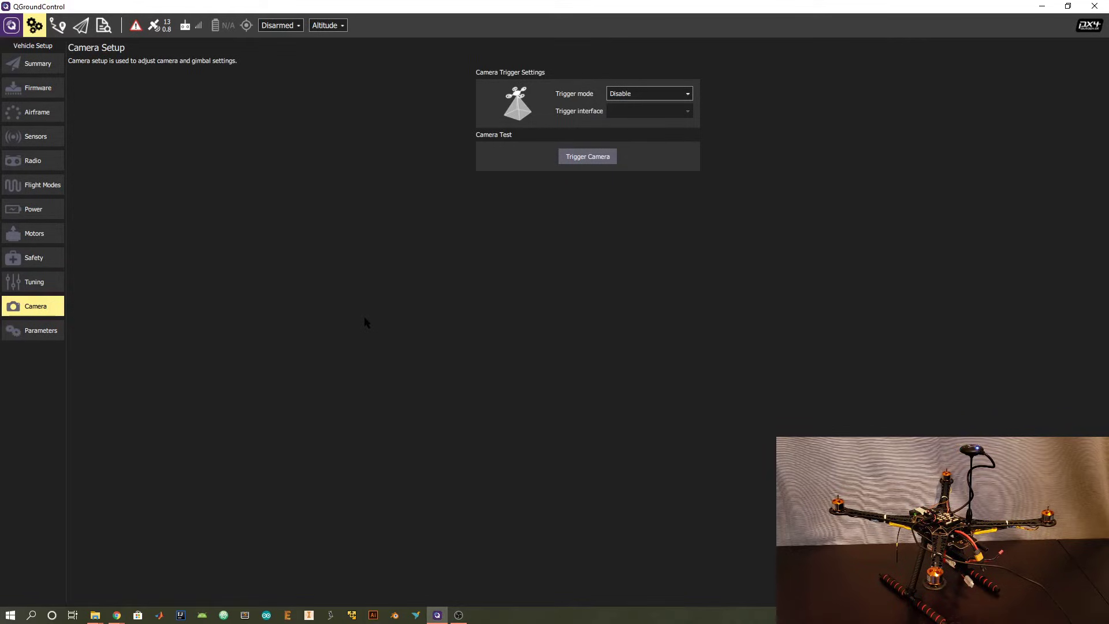
{"action": "left_click", "coordinate": [40, 331]}
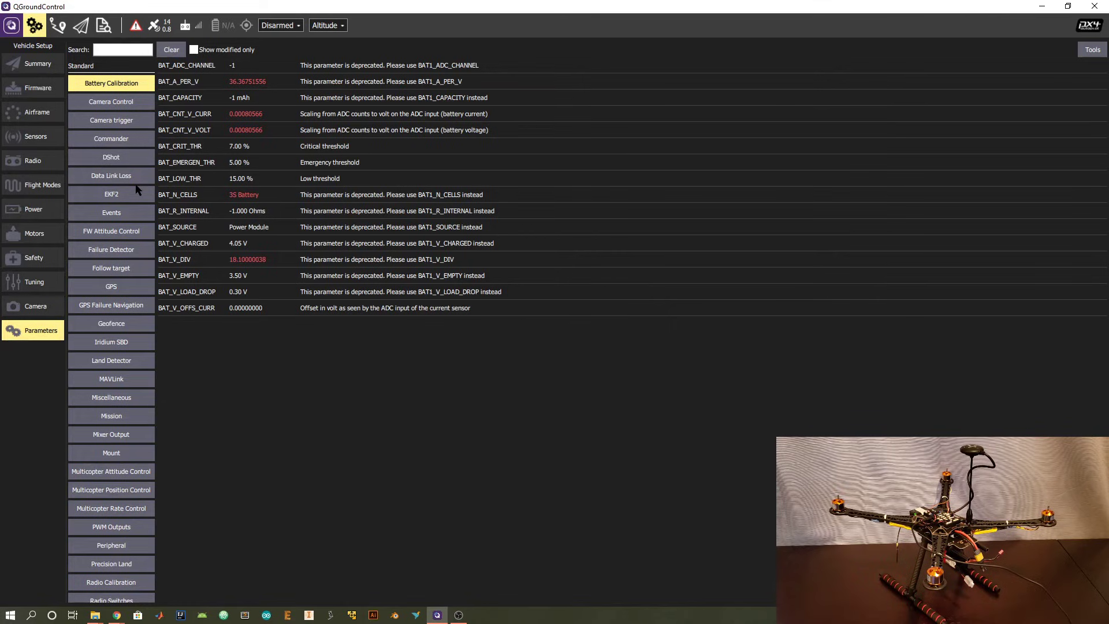
Show the Camera Control and GPS parameter groups.
{"action": "left_click", "coordinate": [128, 82]}
{"action": "left_click", "coordinate": [131, 102]}
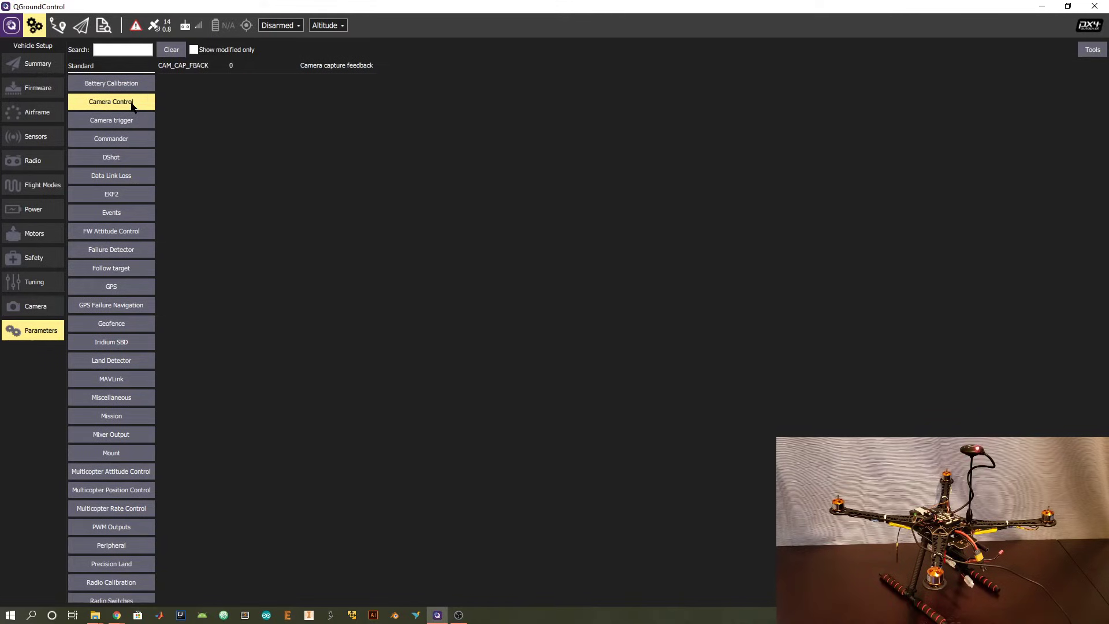
{"action": "left_click", "coordinate": [118, 287]}
{"action": "scroll", "coordinate": [119, 289], "scroll_direction": "down", "scroll_amount": 3}
List the Mission parameters, including MIS_TAKEOFF_ALT 2.5 m and NAV_ACC_RAD 2.0 m.
{"action": "left_click", "coordinate": [129, 290]}
{"action": "scroll", "coordinate": [130, 292], "scroll_direction": "down", "scroll_amount": 3}
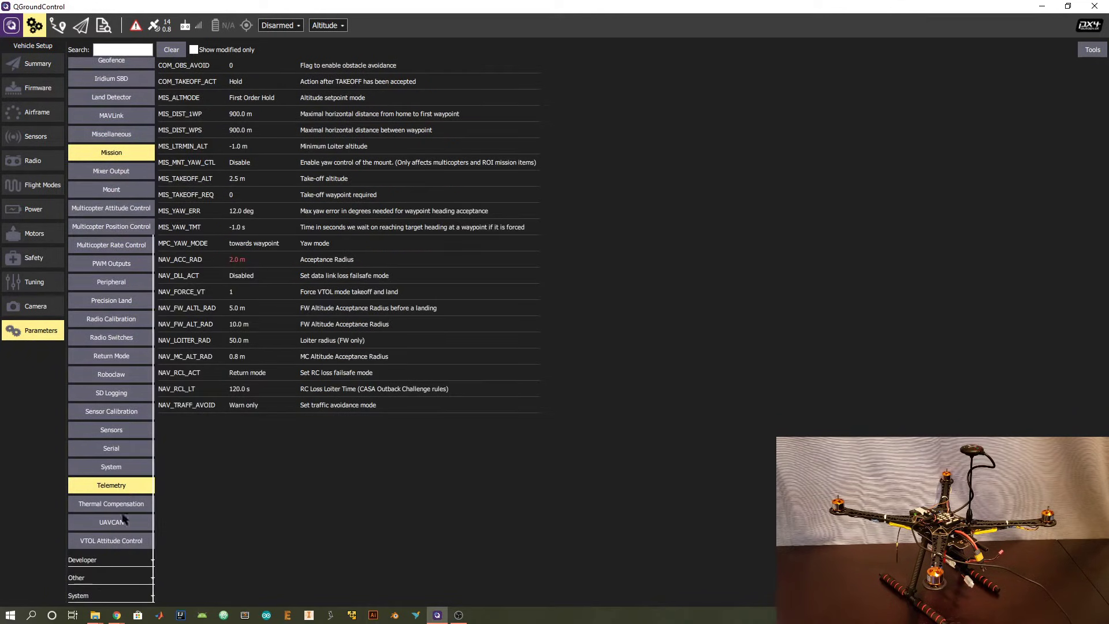
{"action": "scroll", "coordinate": [121, 171], "scroll_direction": "up", "scroll_amount": 5}
{"action": "scroll", "coordinate": [123, 175], "scroll_direction": "up", "scroll_amount": 1}
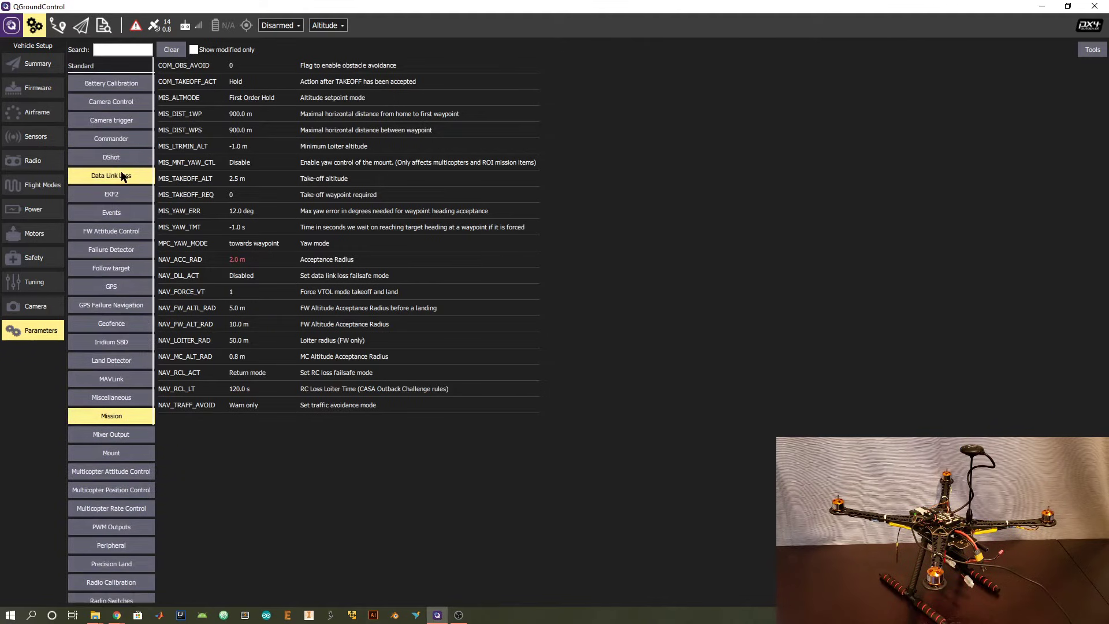
{"action": "left_click", "coordinate": [121, 51]}
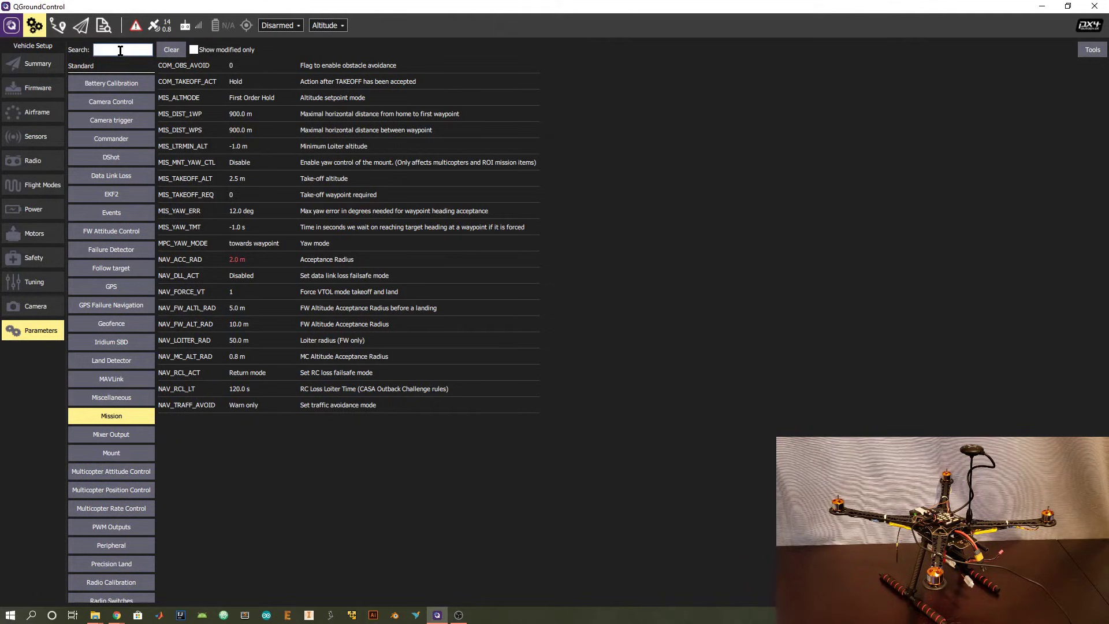
Search 'com_disarm' and inspect COM_DISARM_LAND without changing it, keeping both timeouts at -1.00 s.
{"action": "type", "text": "com-"}
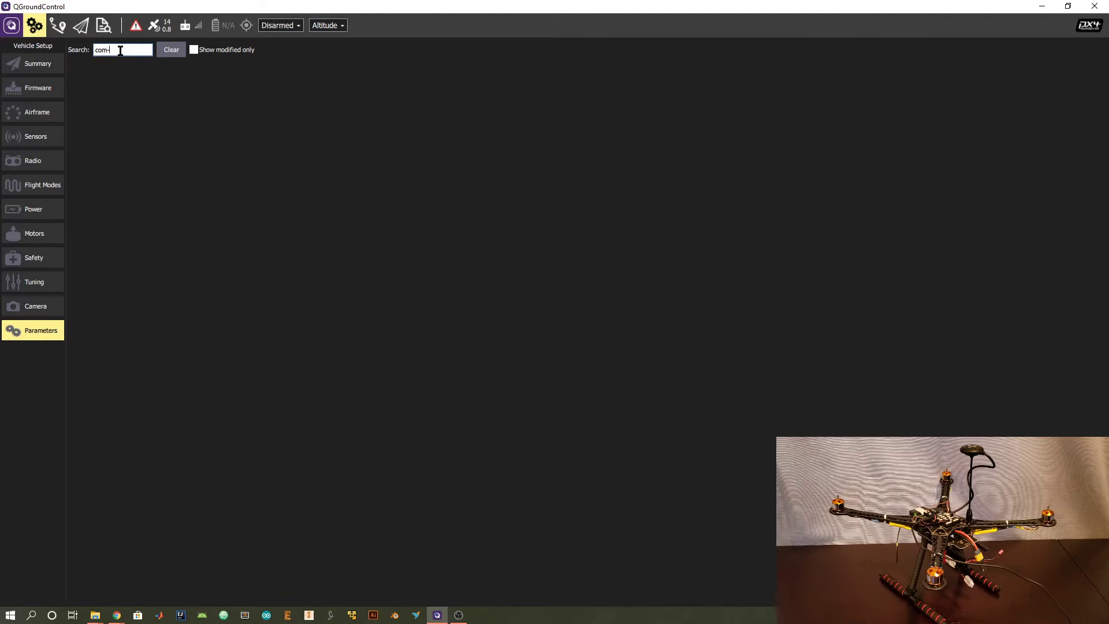
{"action": "key", "text": "BackSpace"}
{"action": "type", "text": "_"}
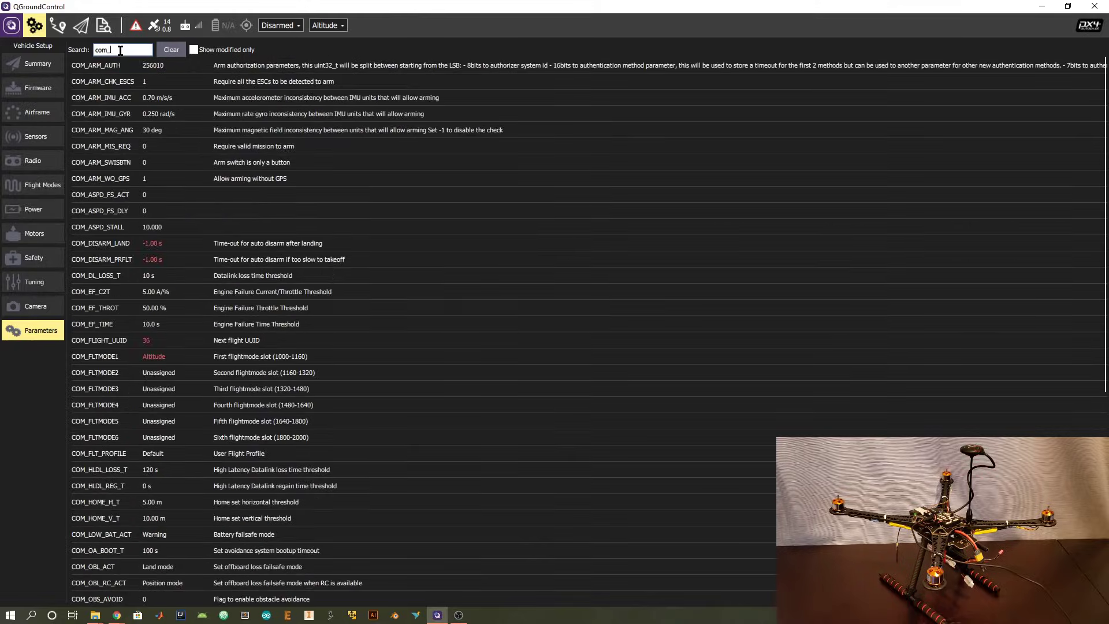
{"action": "type", "text": "disarm"}
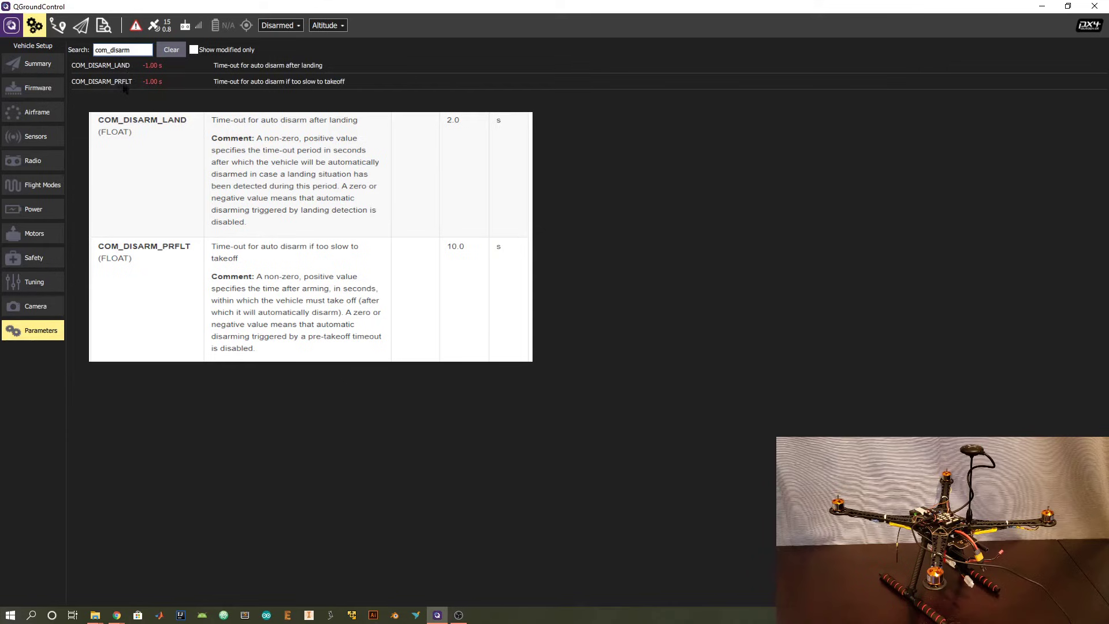
{"action": "left_click", "coordinate": [250, 70]}
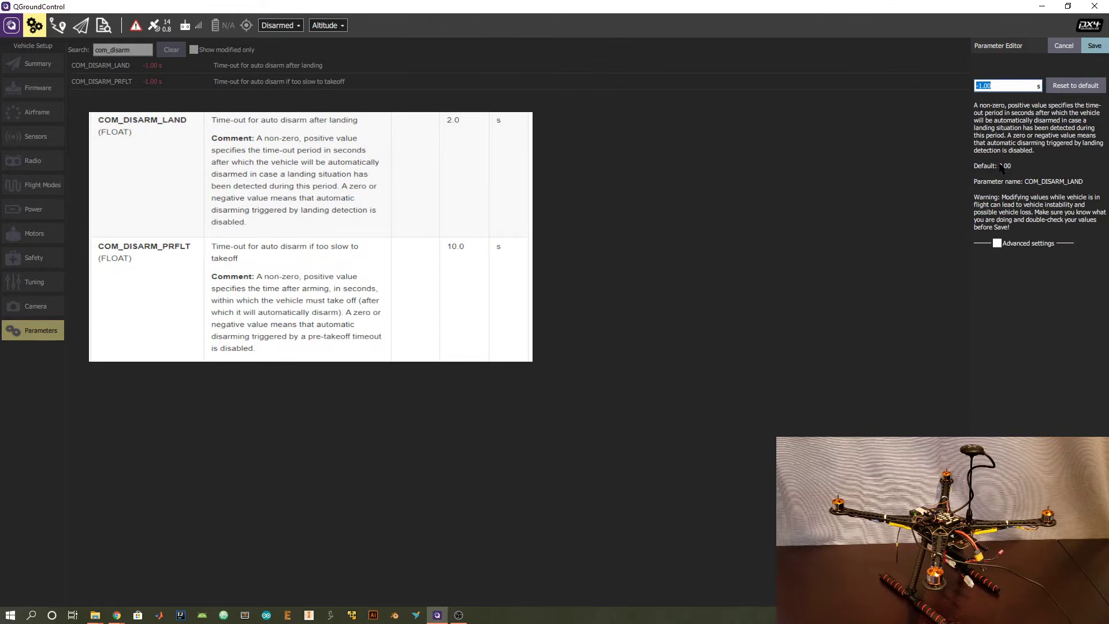
{"action": "left_click", "coordinate": [1064, 45]}
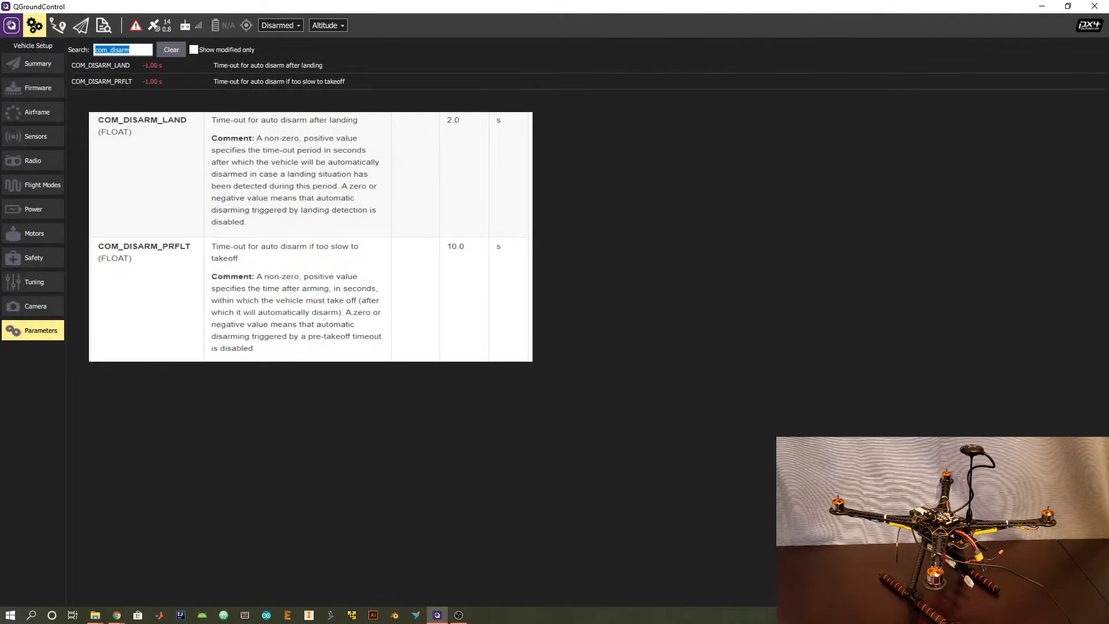